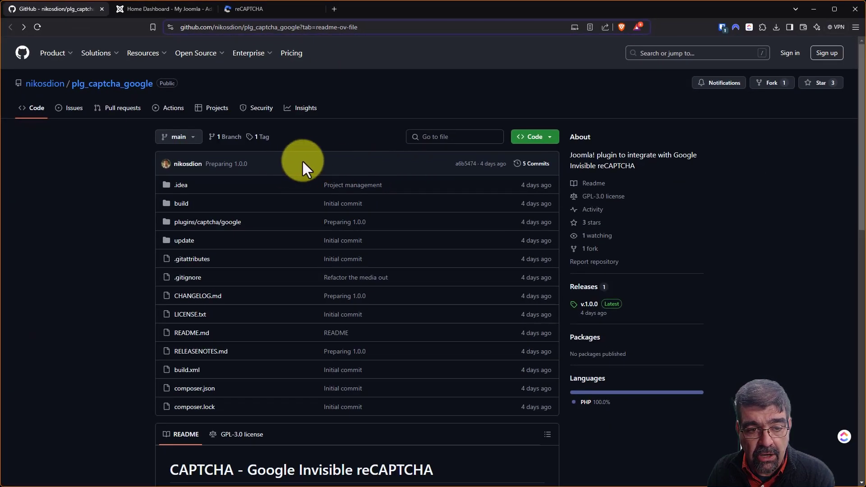
- Download the plg_captcha_google.zip release asset from GitHub, overwriting the older copy in the delete folder
scroll(298, 167, down, 8)
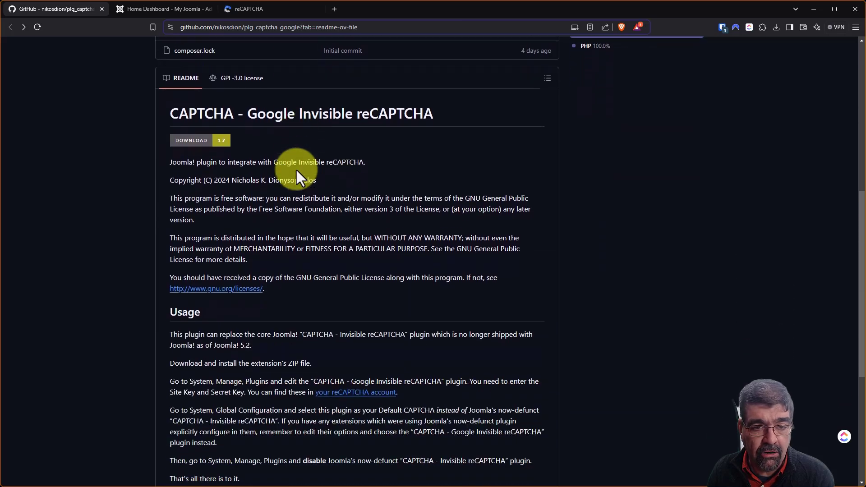
scroll(273, 162, down, 5)
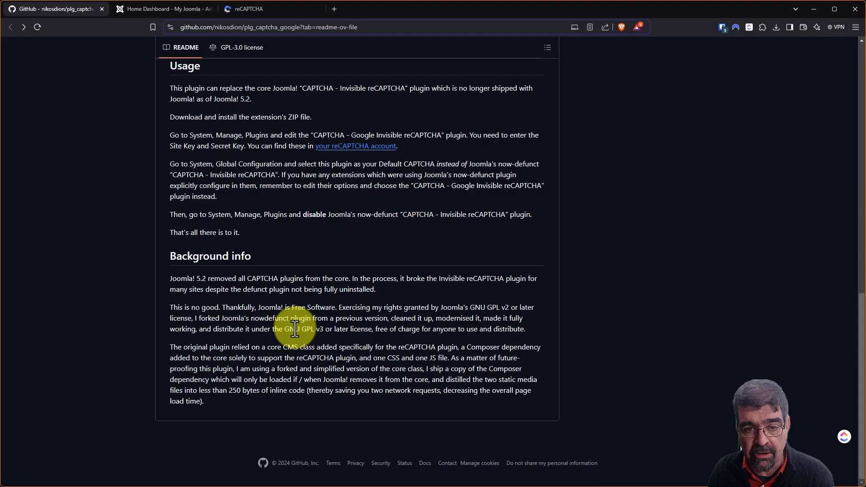
scroll(293, 330, up, 6)
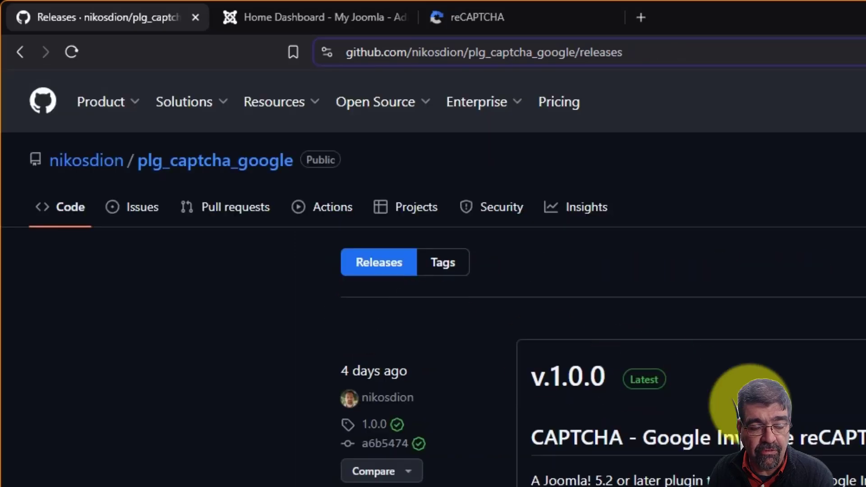
scroll(848, 445, down, 4)
scroll(853, 444, down, 5)
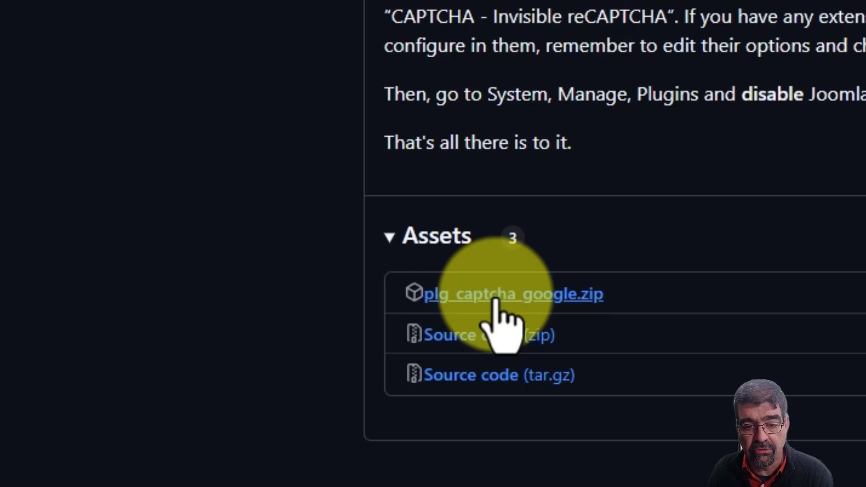
click(496, 299)
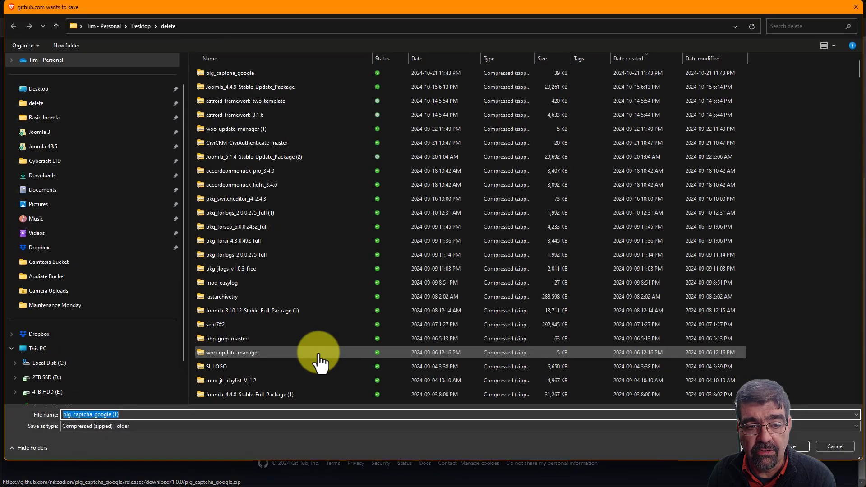
click(228, 74)
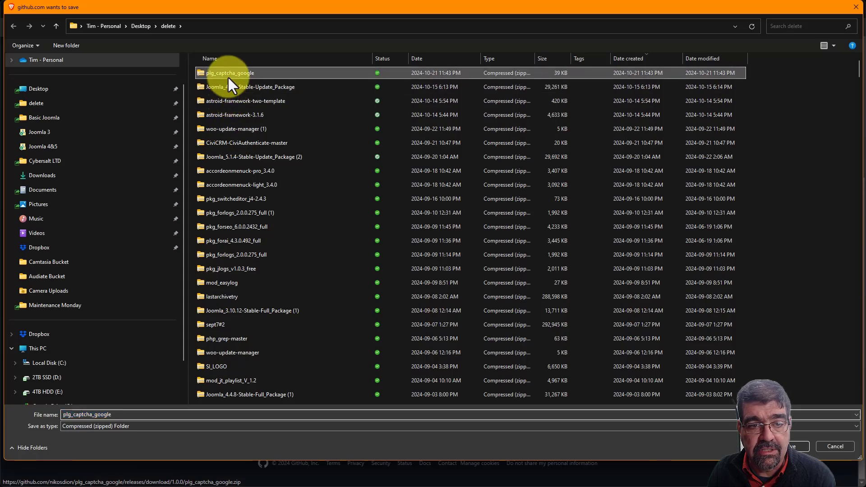
click(796, 447)
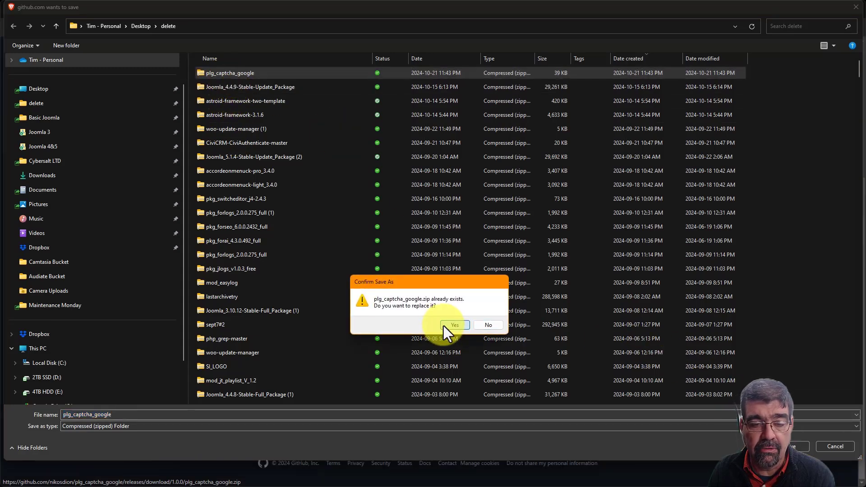
click(444, 325)
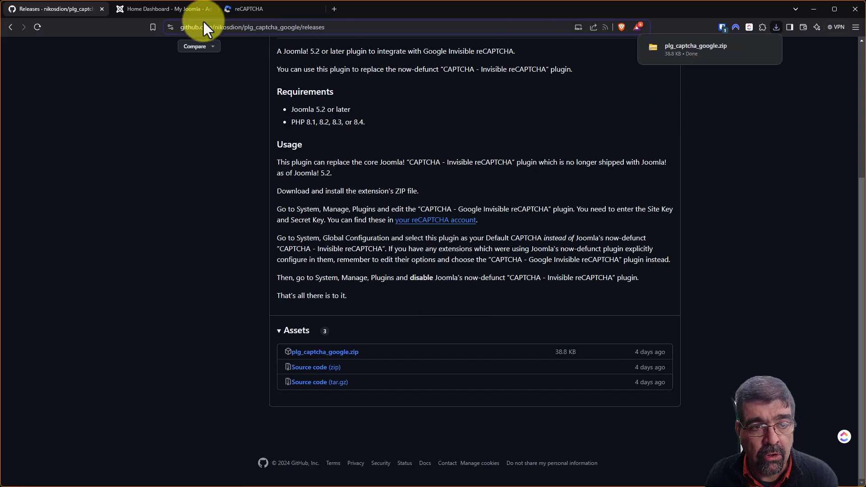
- Install plg_captcha_google.zip in Joomla's extension installer by dragging it from the browser downloads list
click(131, 9)
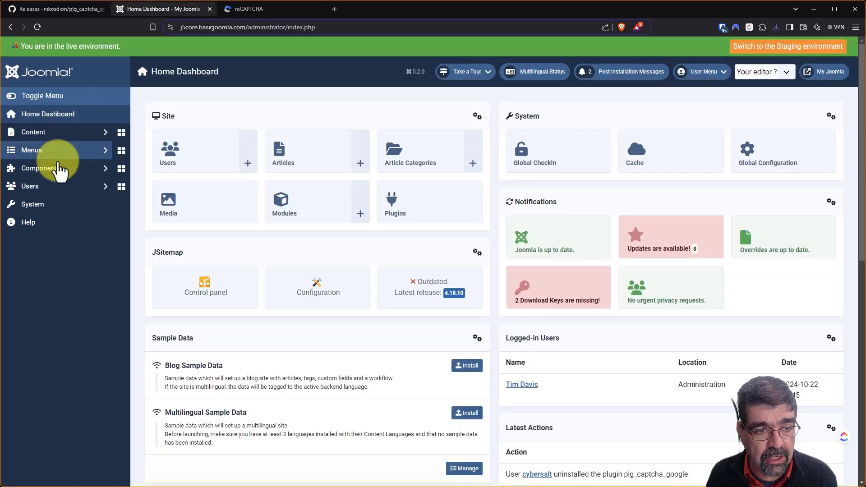
click(47, 209)
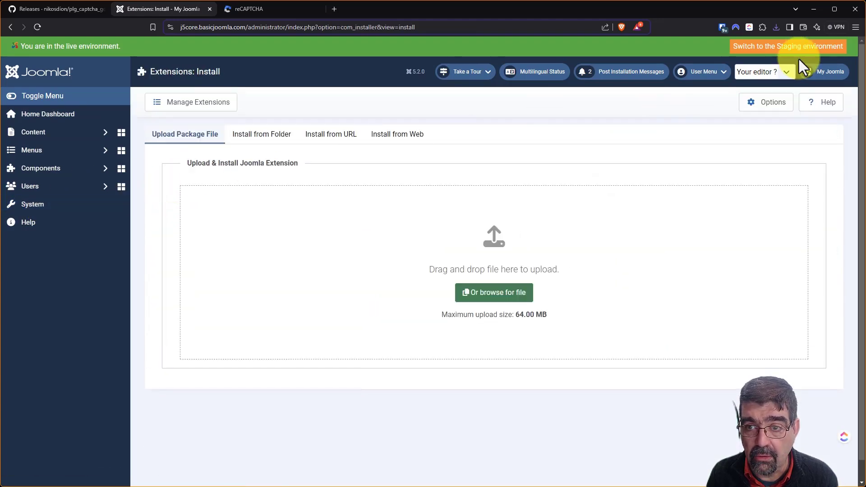
click(776, 27)
drag(704, 64, 507, 258)
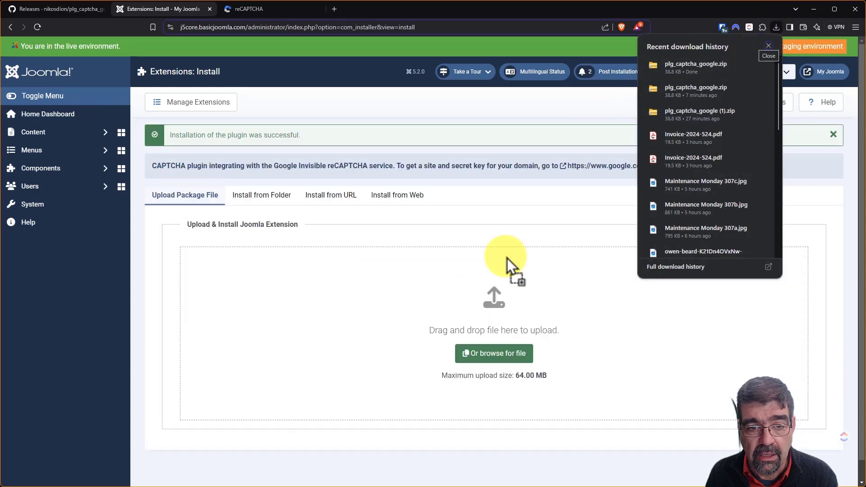
click(580, 233)
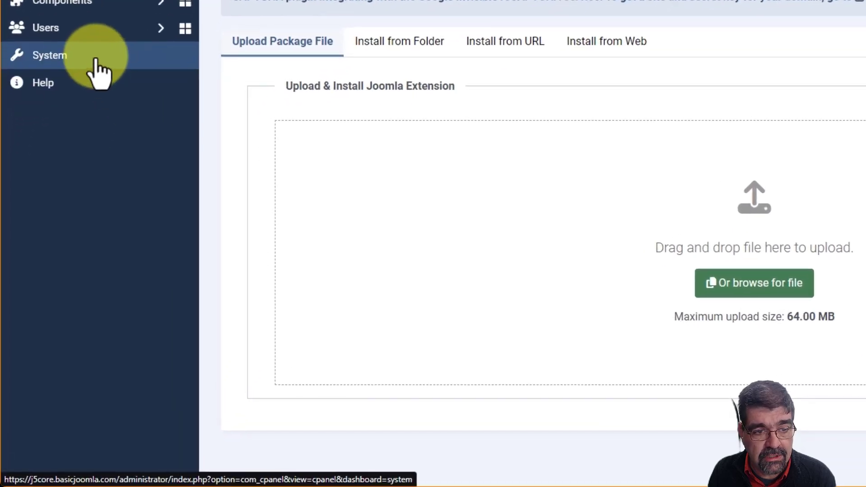
- Open the CAPTCHA - Google Invisible reCAPTCHA plugin and set its status to Enabled
click(59, 205)
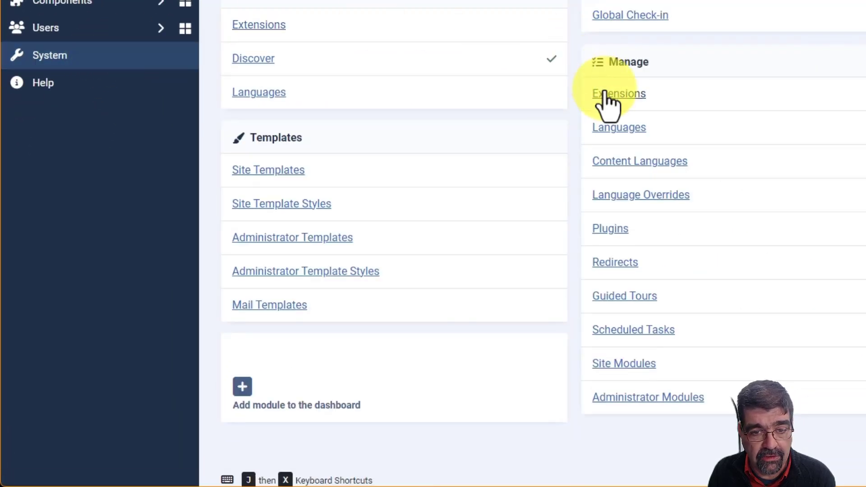
click(607, 231)
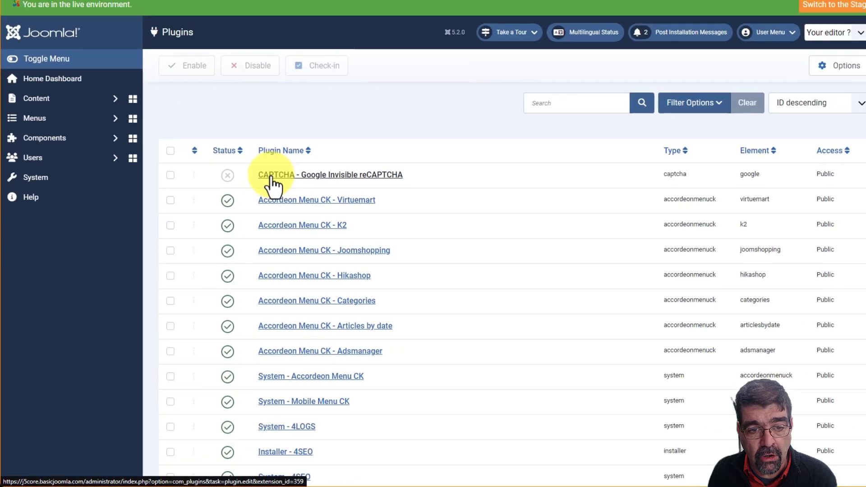
click(381, 53)
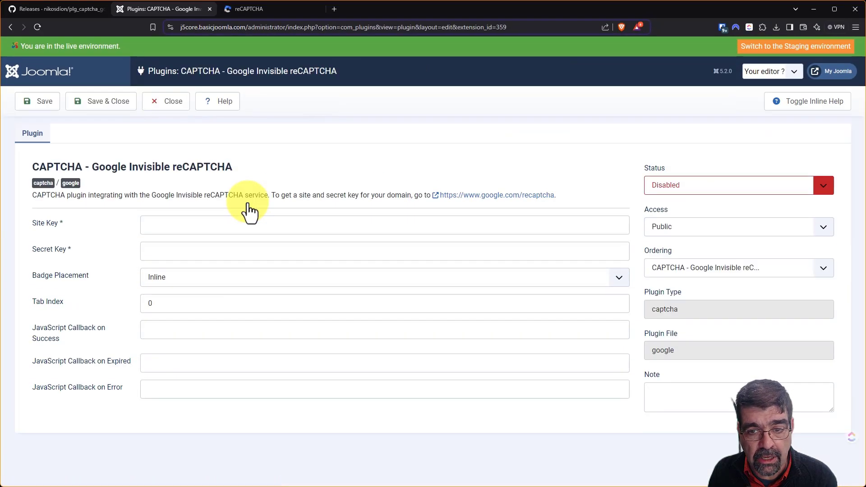
click(672, 187)
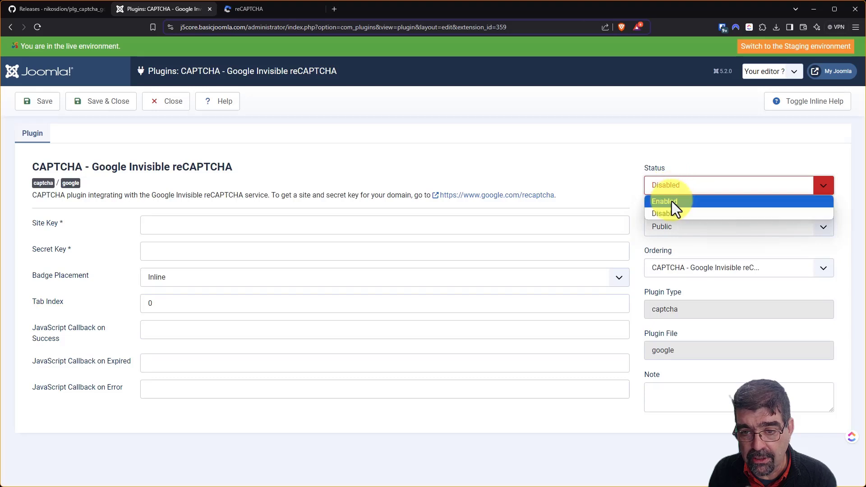
click(672, 201)
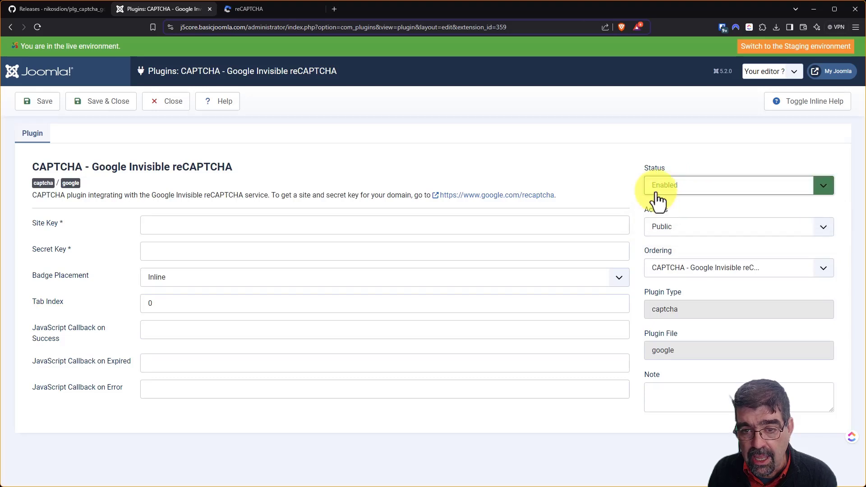
- Show the field help text and set the reCAPTCHA badge placement to Bottom right
click(811, 106)
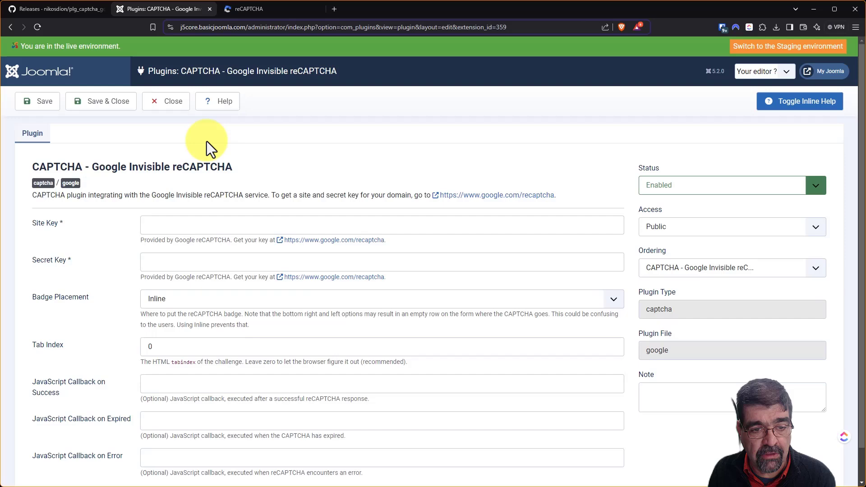
scroll(171, 402, down, 1)
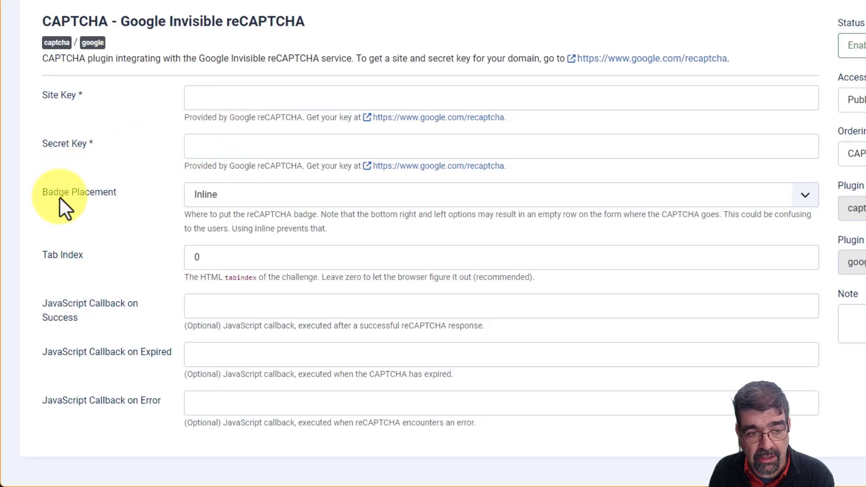
click(273, 198)
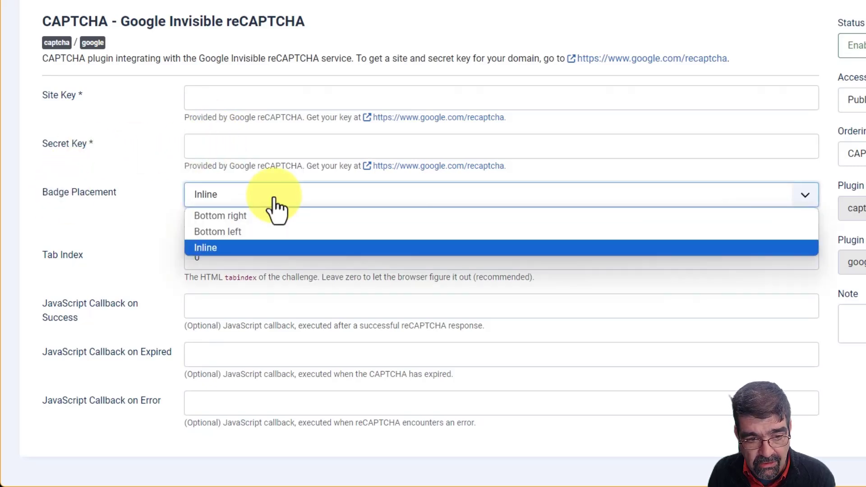
click(273, 214)
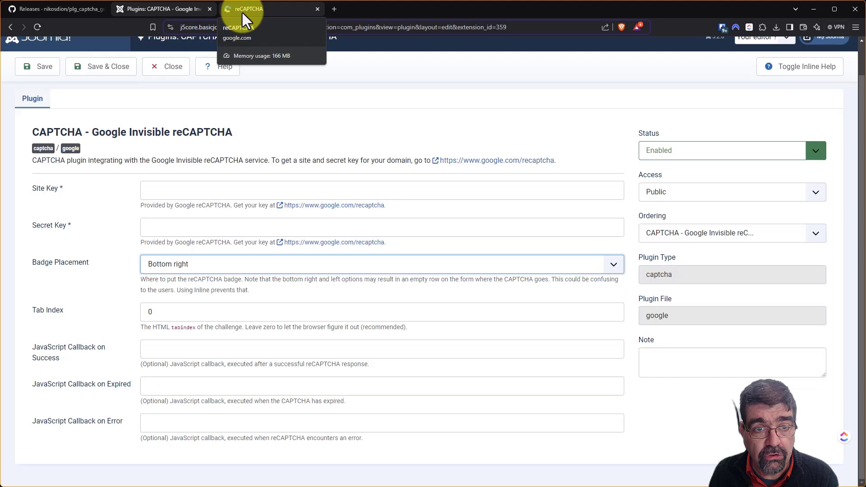
- Open the Google reCAPTCHA settings for the Basic Joomla site on basicjoomla.com
click(242, 11)
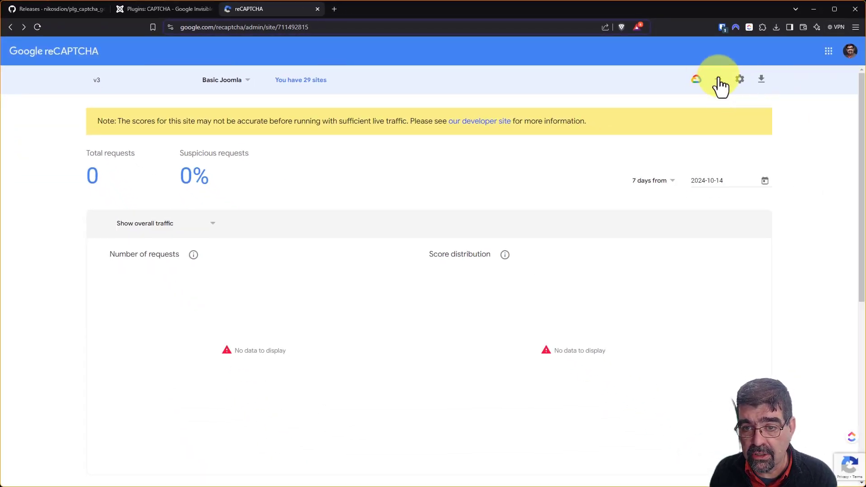
click(720, 82)
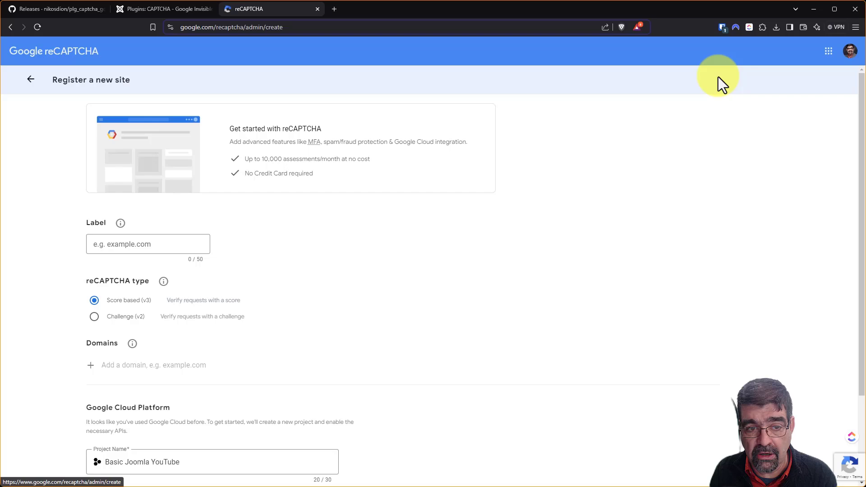
scroll(293, 203, down, 3)
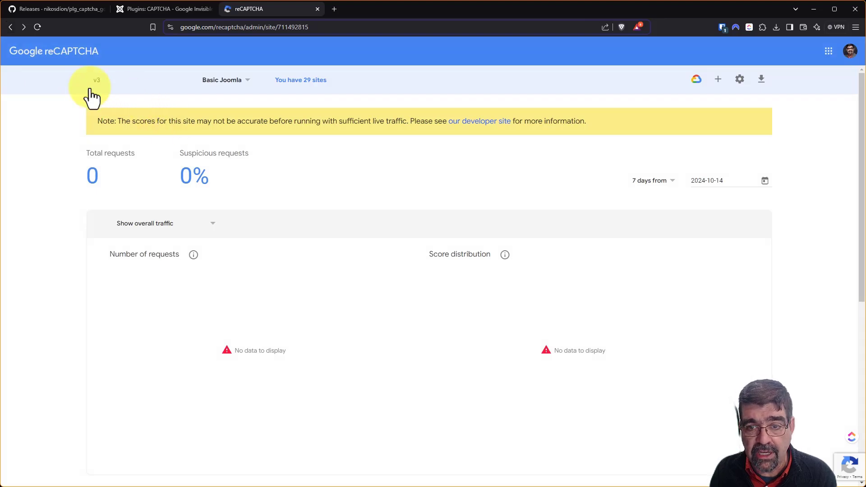
click(739, 80)
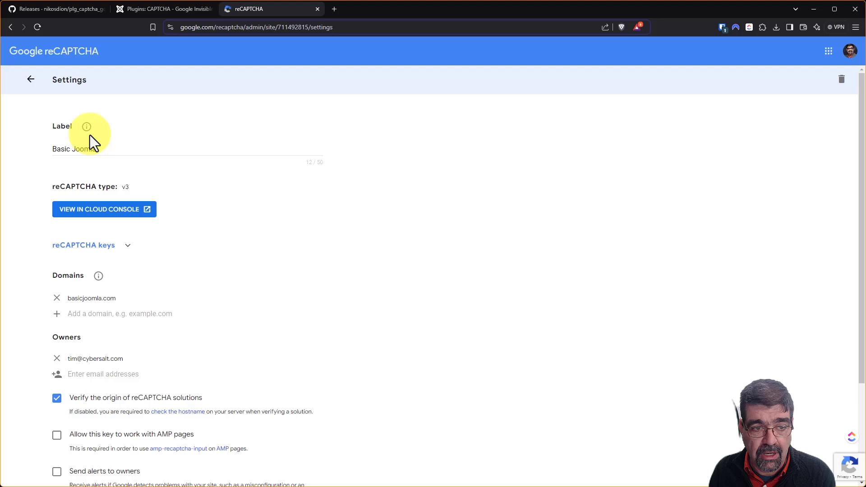
scroll(74, 305, down, 1)
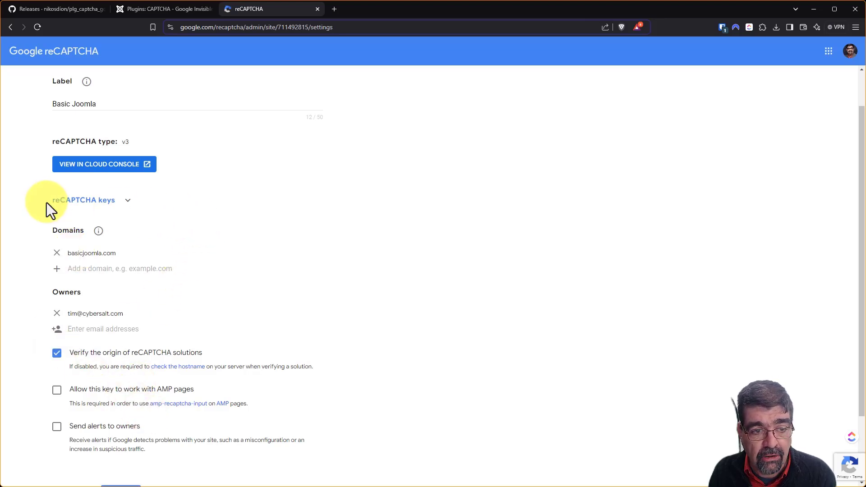
- Copy the reCAPTCHA site key into the plugin's Site Key field
click(127, 203)
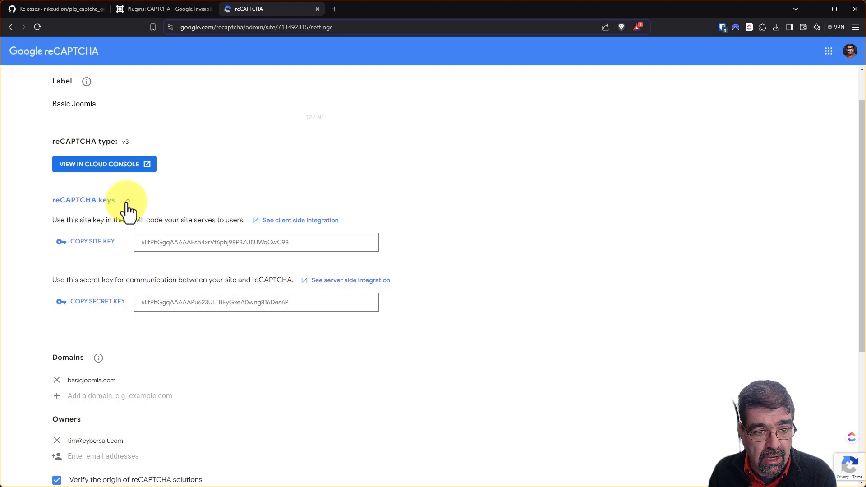
click(97, 242)
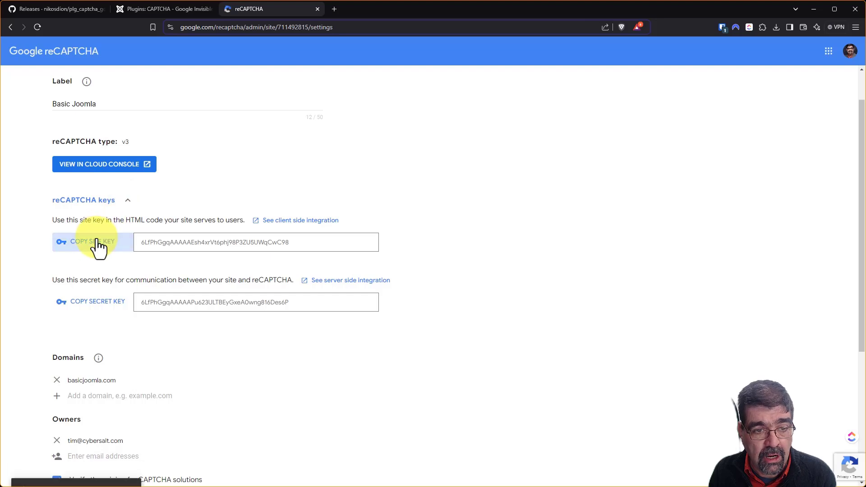
click(153, 10)
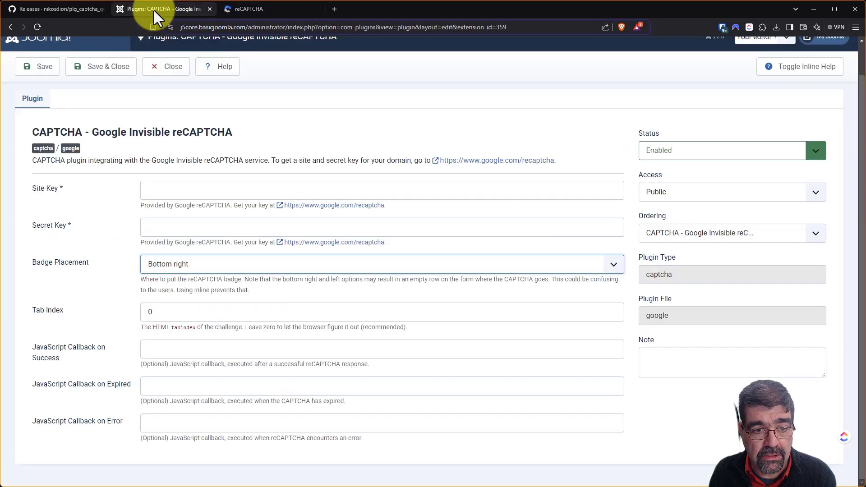
click(153, 189)
key(ctrl+v)
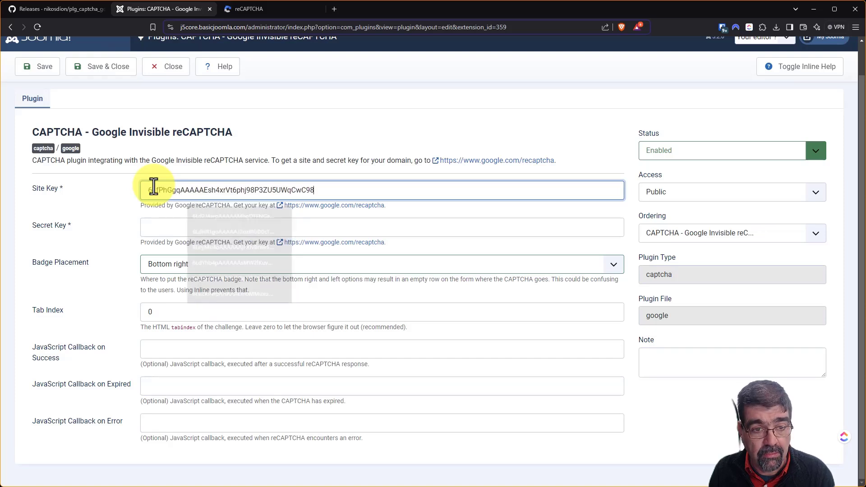
- Copy the reCAPTCHA secret key into the Secret Key field and save the plugin
click(235, 10)
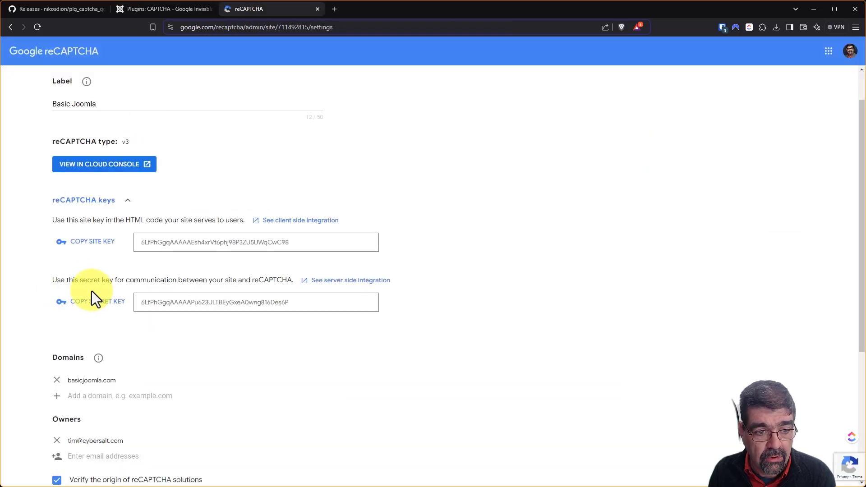
click(94, 304)
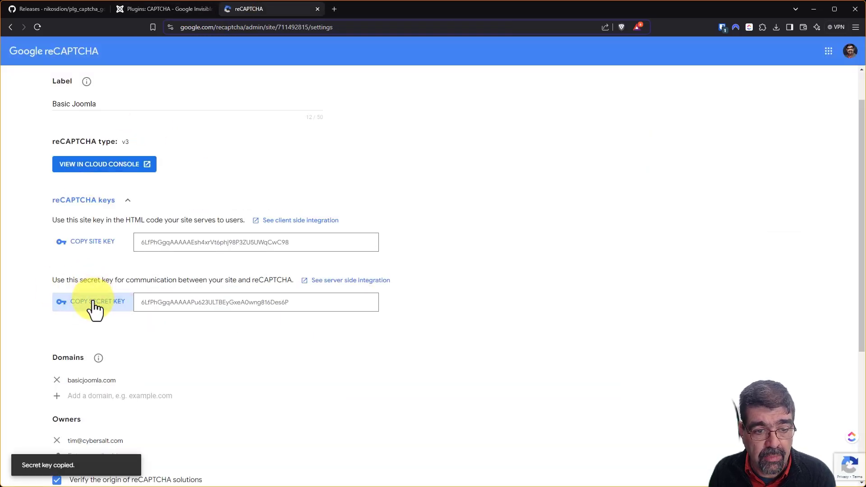
click(159, 10)
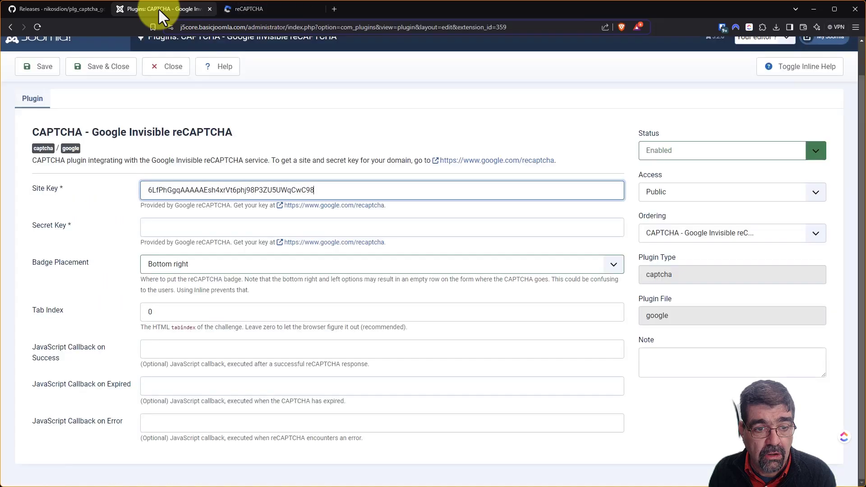
click(170, 228)
key(ctrl+v)
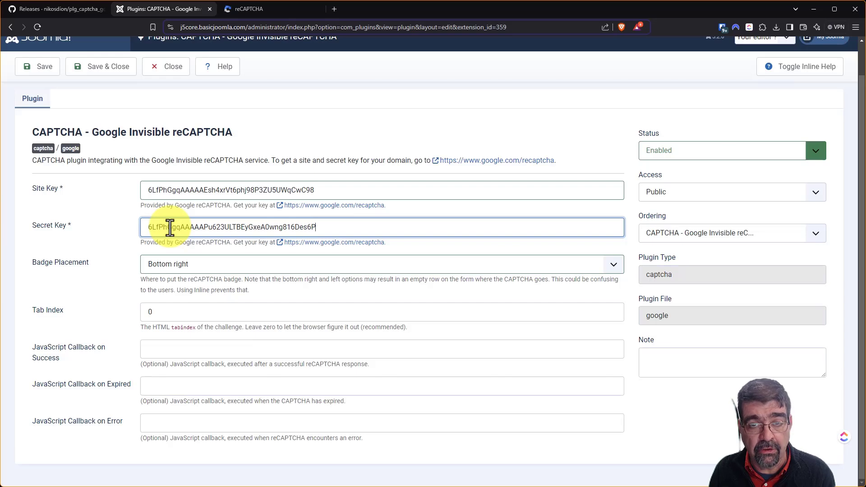
click(92, 72)
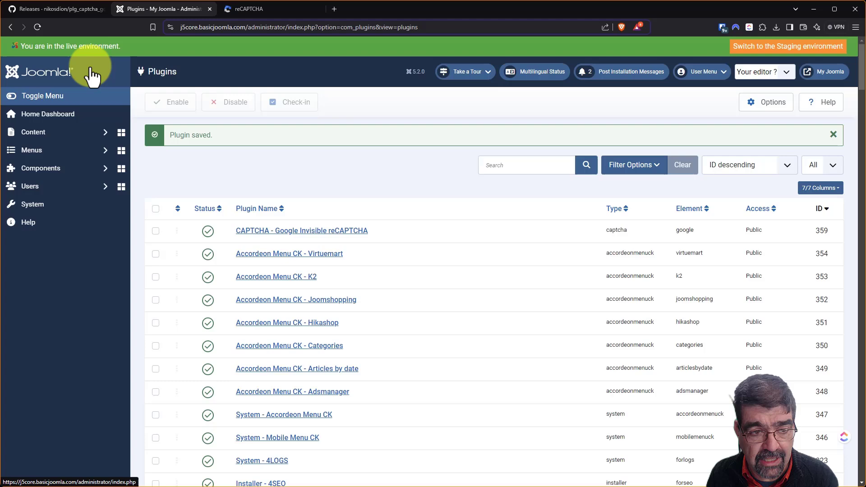
- Set Global Configuration's Default Captcha to CAPTCHA - Google Invisible reCAPTCHA and save it
click(28, 206)
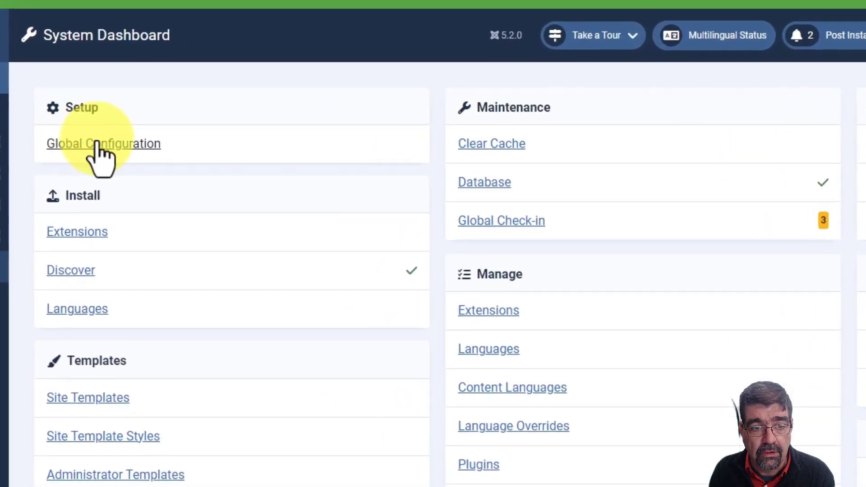
click(133, 139)
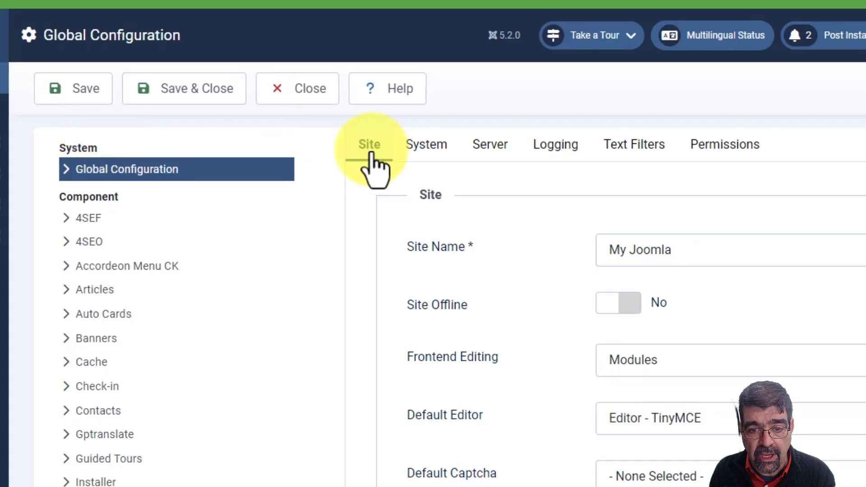
scroll(491, 258, down, 3)
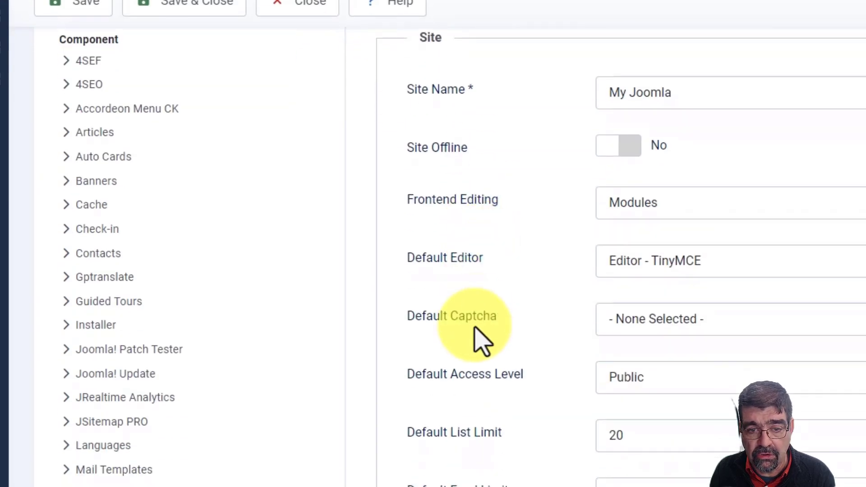
click(621, 335)
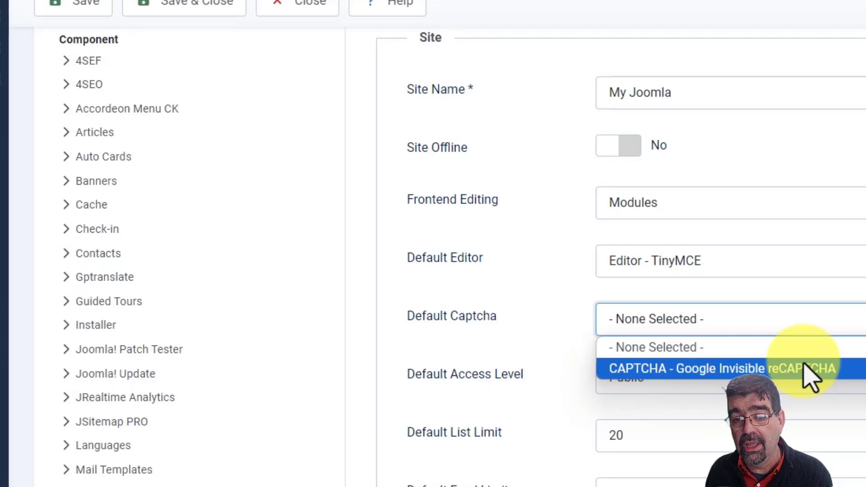
click(713, 375)
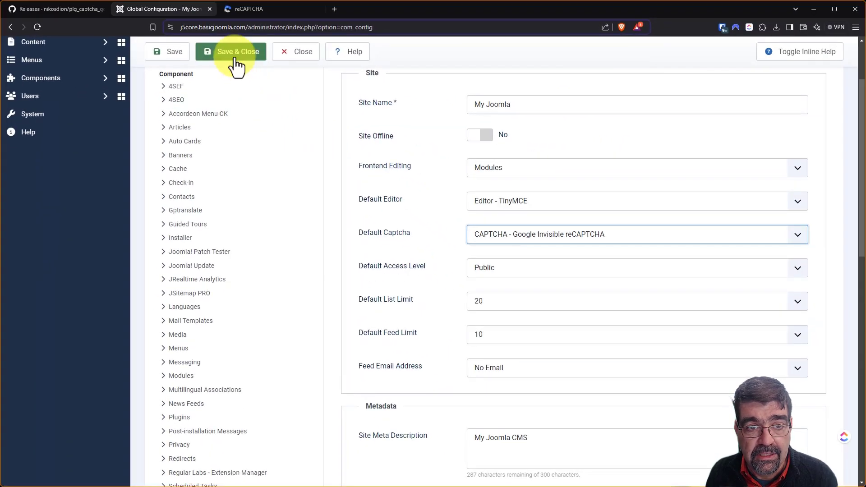
click(235, 59)
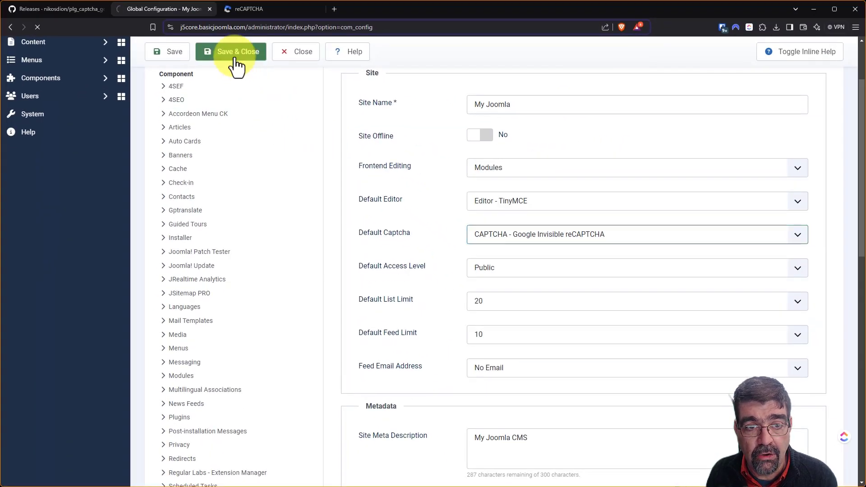